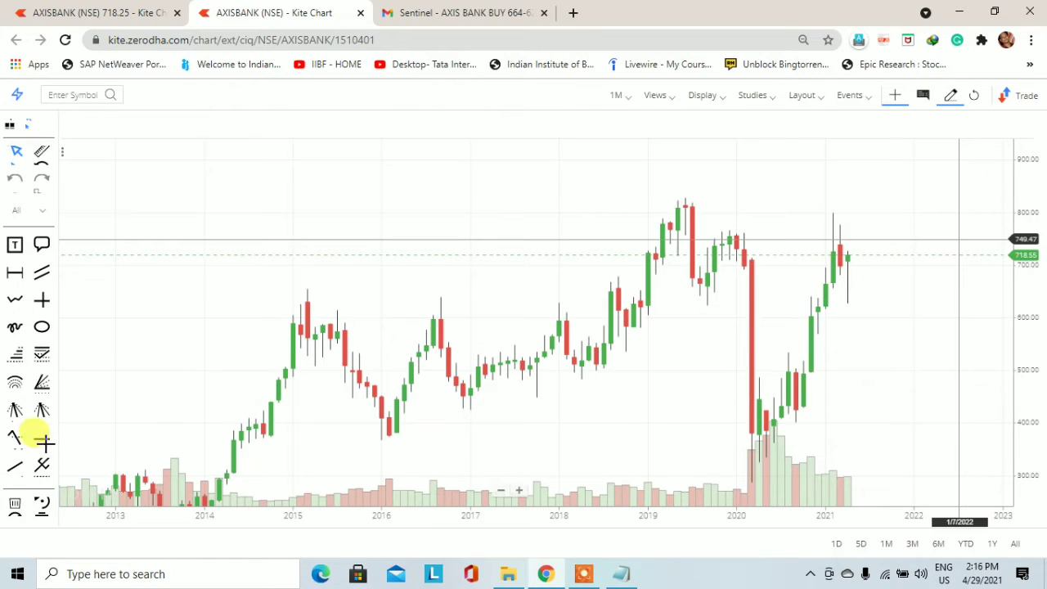
Draw a red rectangle supply zone from the 2019 top candles, about 760–828, extending past 2022.
scroll(24, 468, down, 1)
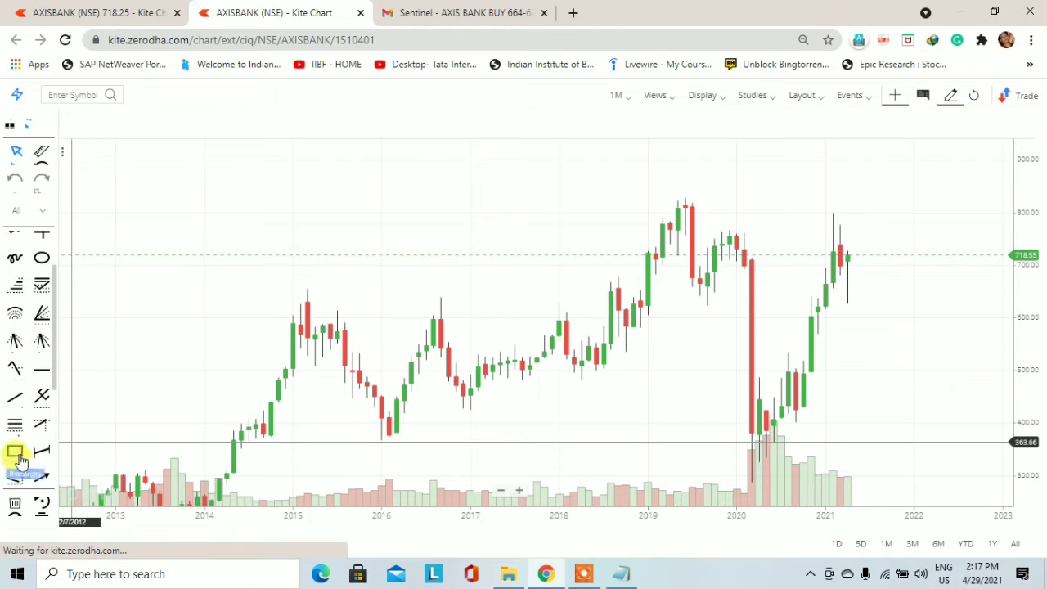
click(166, 179)
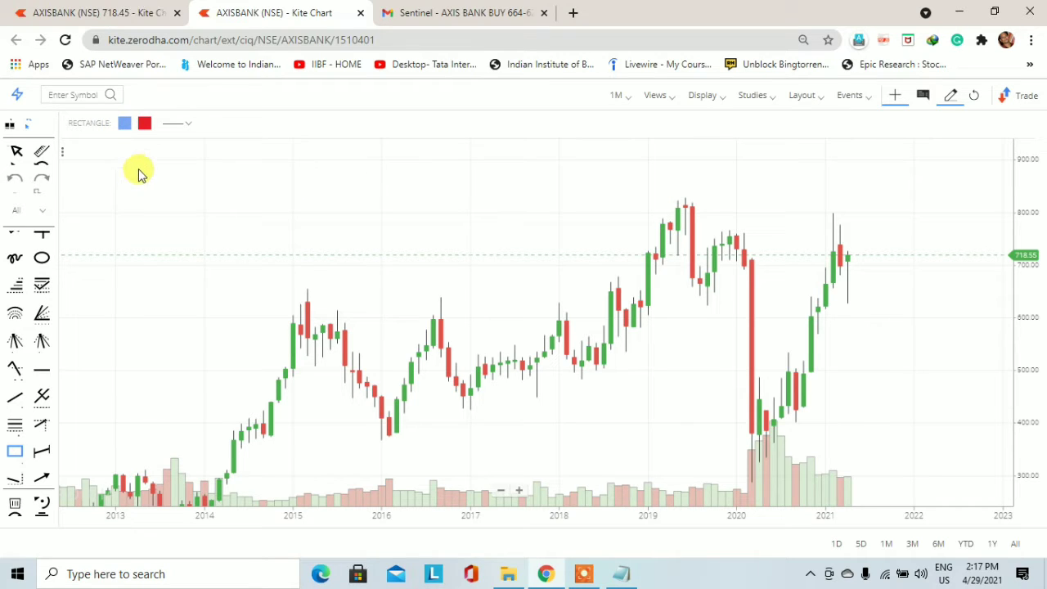
click(144, 181)
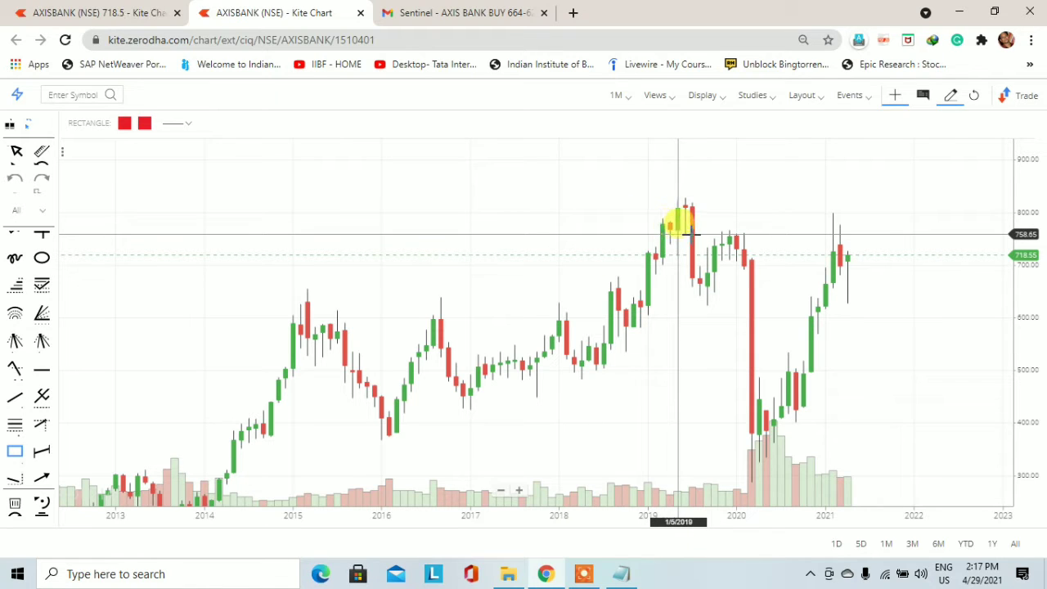
click(684, 235)
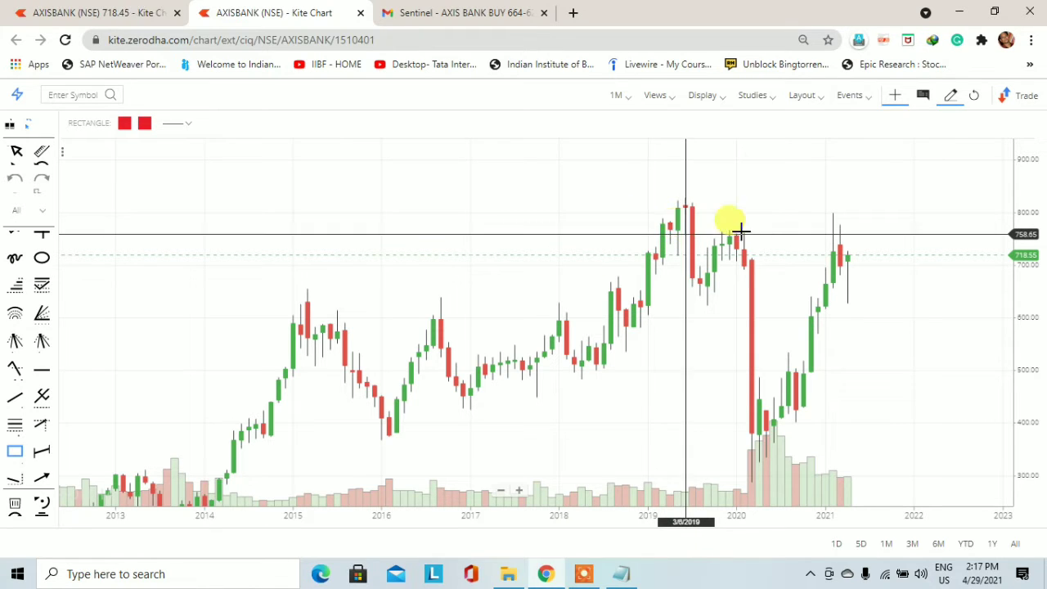
click(980, 198)
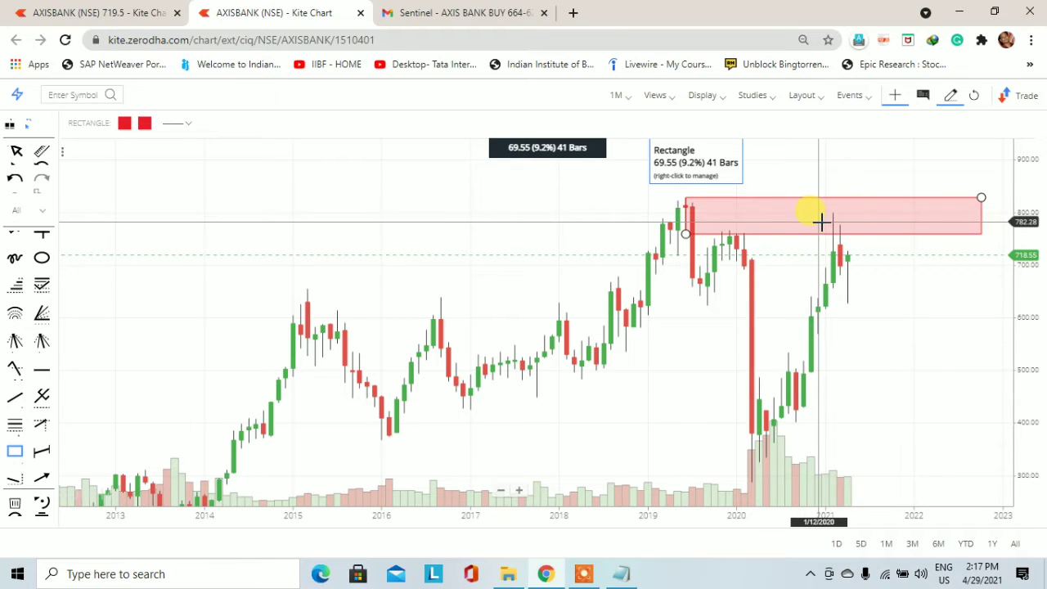
Switch the AXISBANK chart to 1W weekly candles and shift the zone near the top.
click(621, 96)
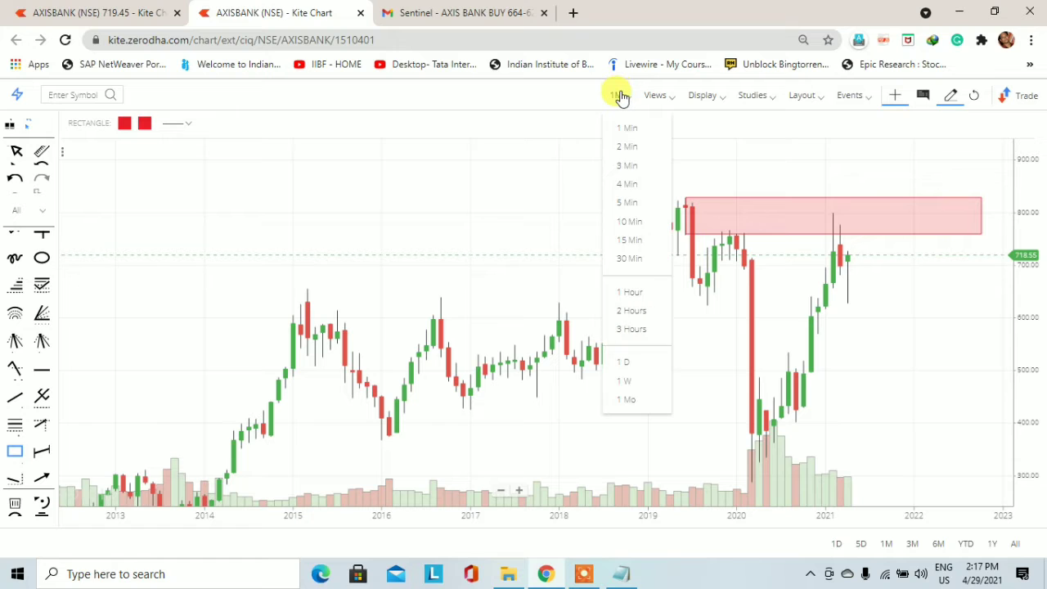
click(643, 388)
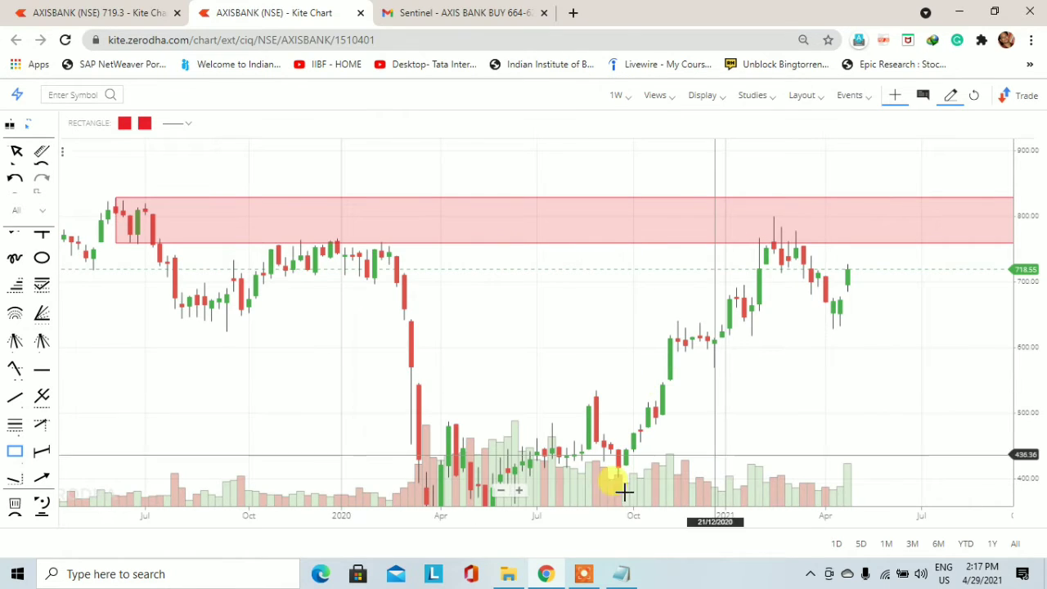
drag(766, 341, 755, 363)
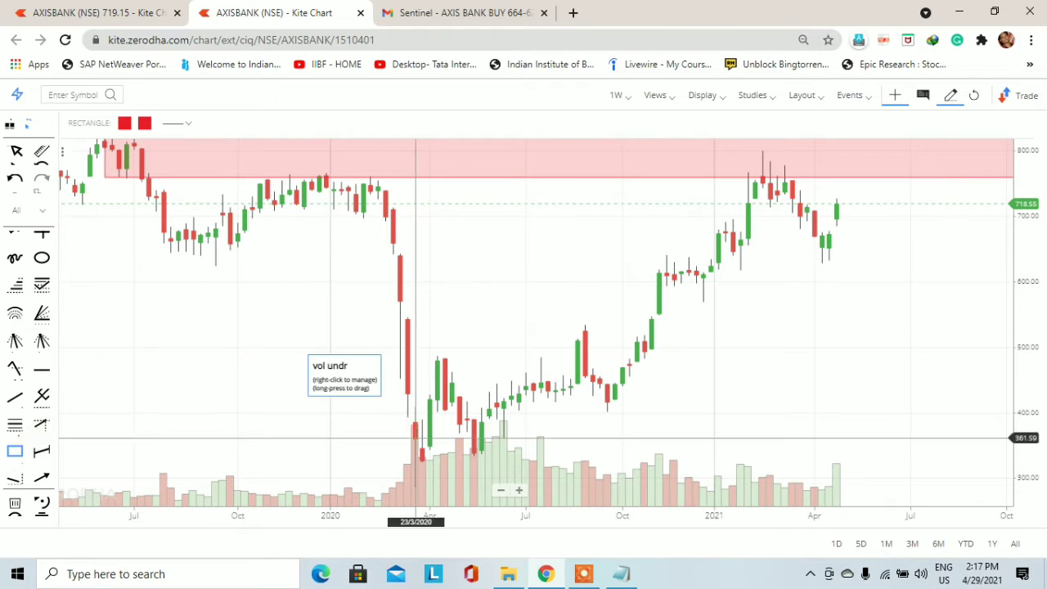
Draw a cyan trendline from the December 2020 low to the supply zone's lower edge, about 760.
click(14, 480)
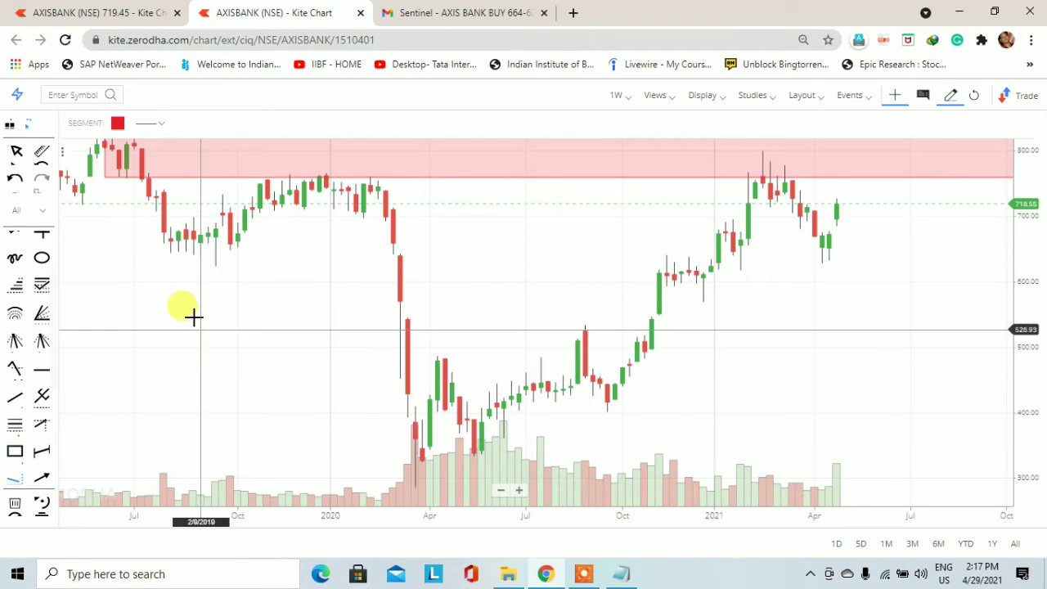
click(119, 125)
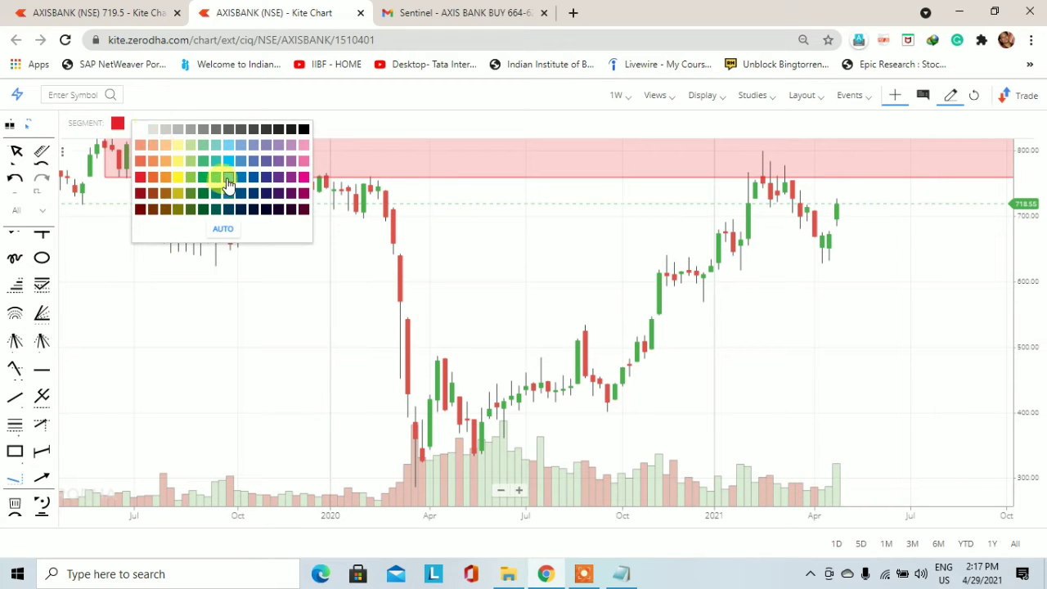
click(228, 180)
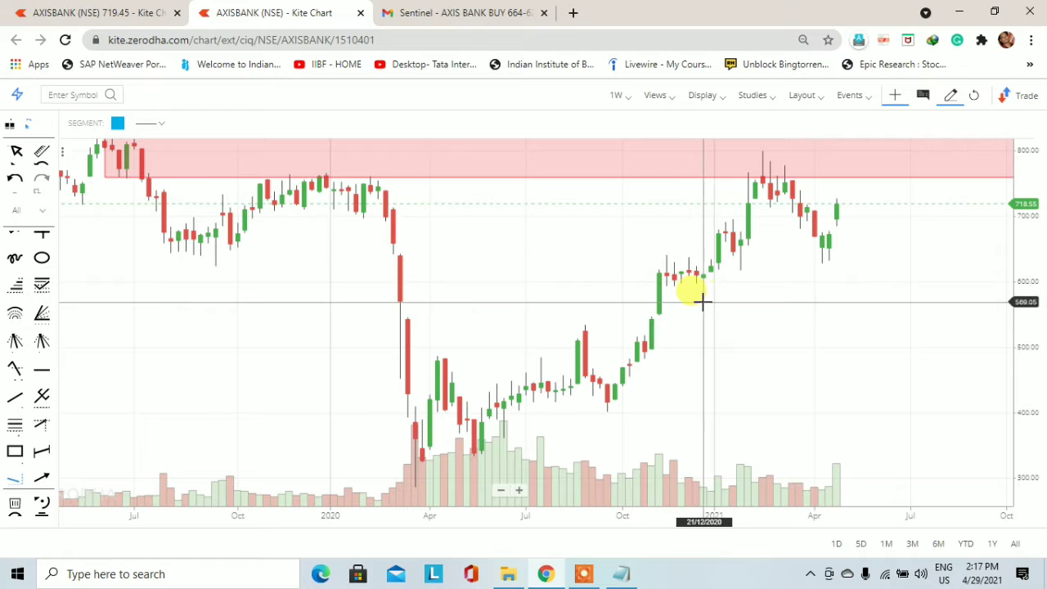
click(702, 301)
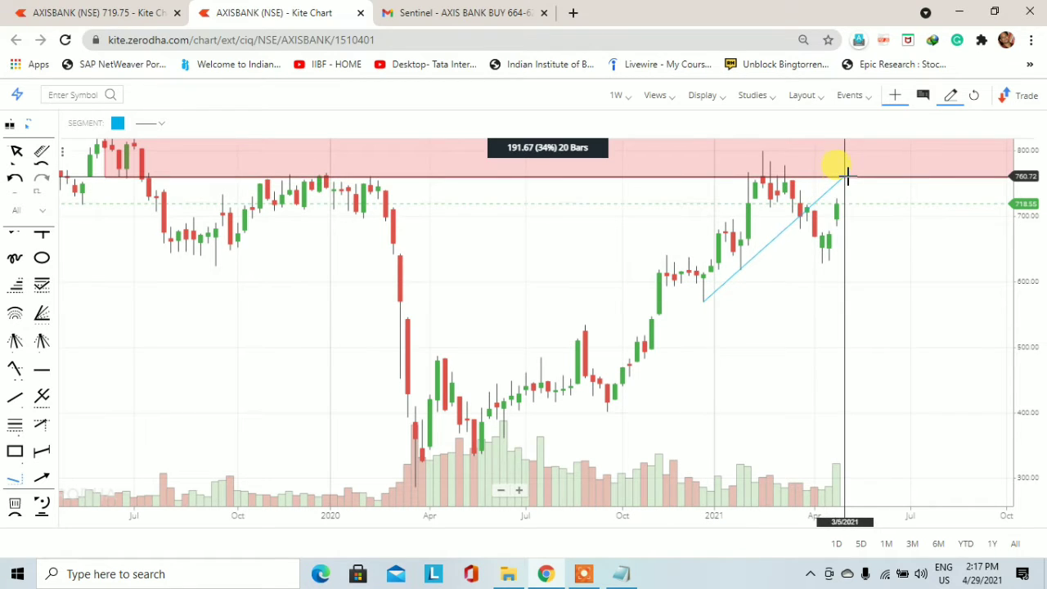
click(846, 176)
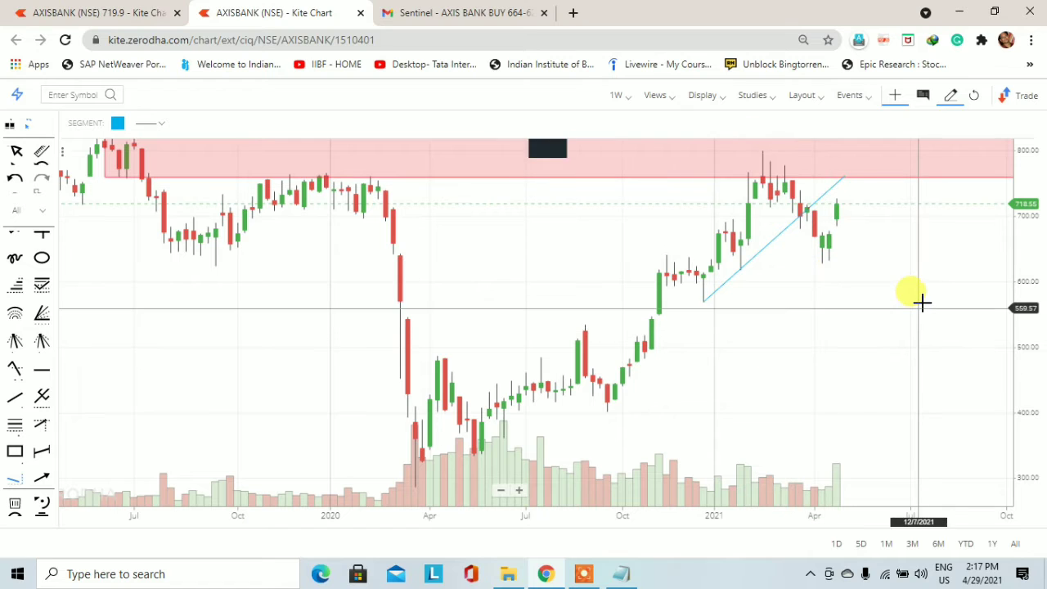
drag(922, 303, 914, 385)
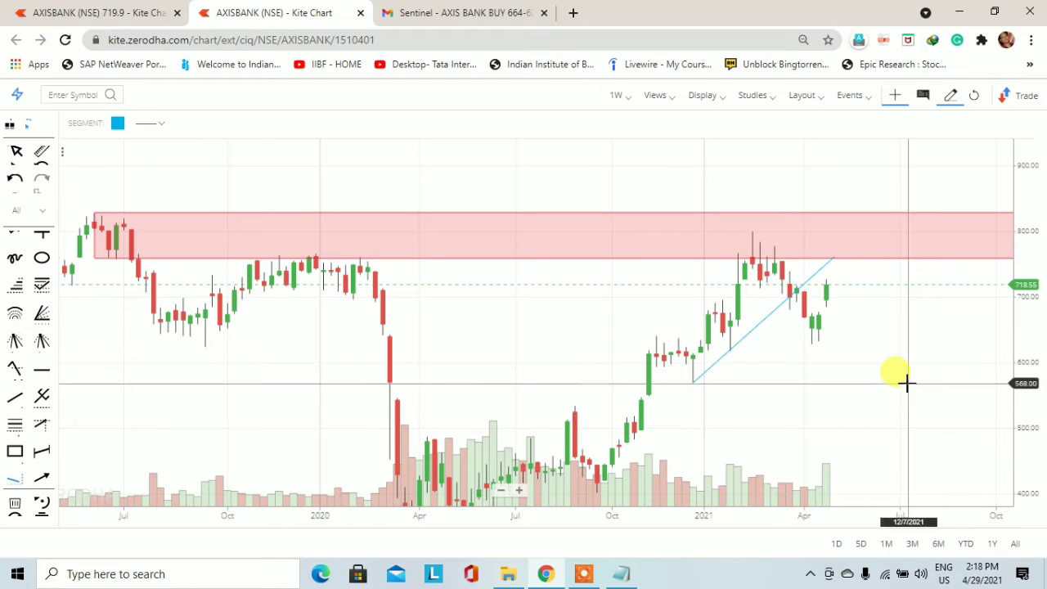
Draw two red rectangles: one along the early-2020 highs (~730–760) and a thin 805–817 band.
click(18, 454)
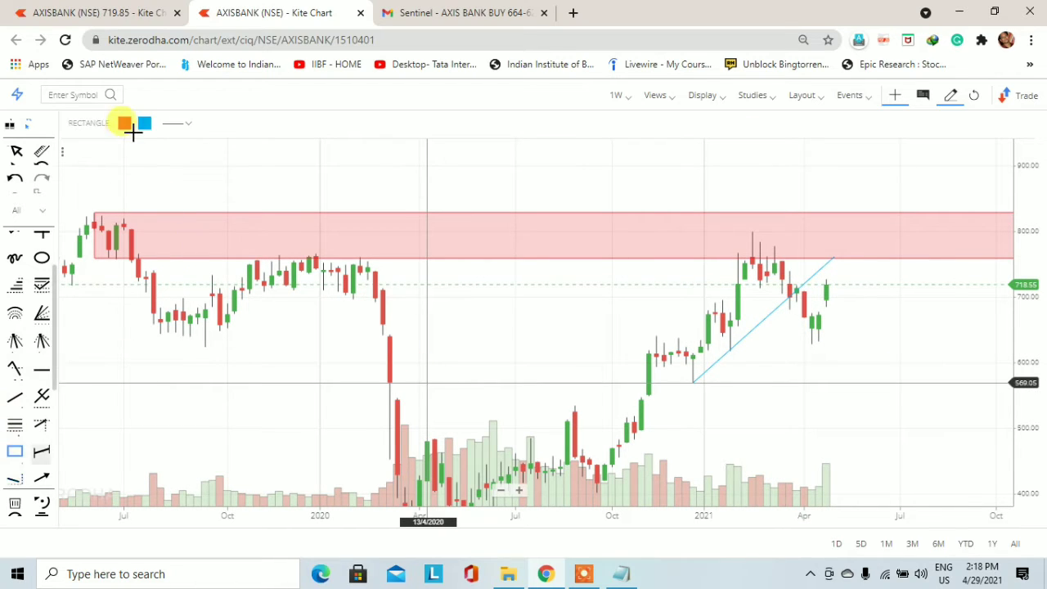
click(144, 125)
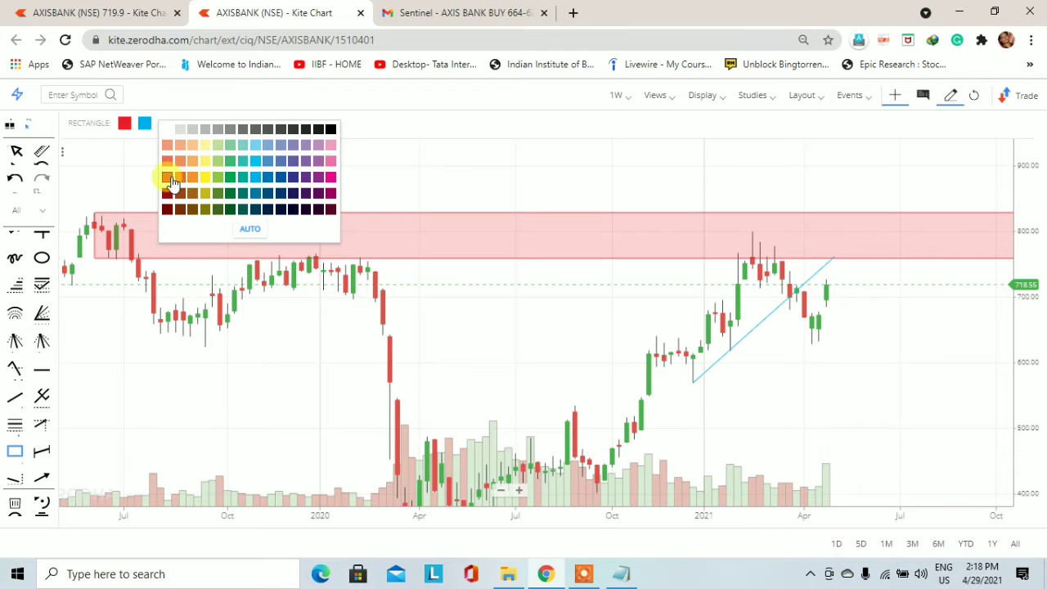
click(168, 177)
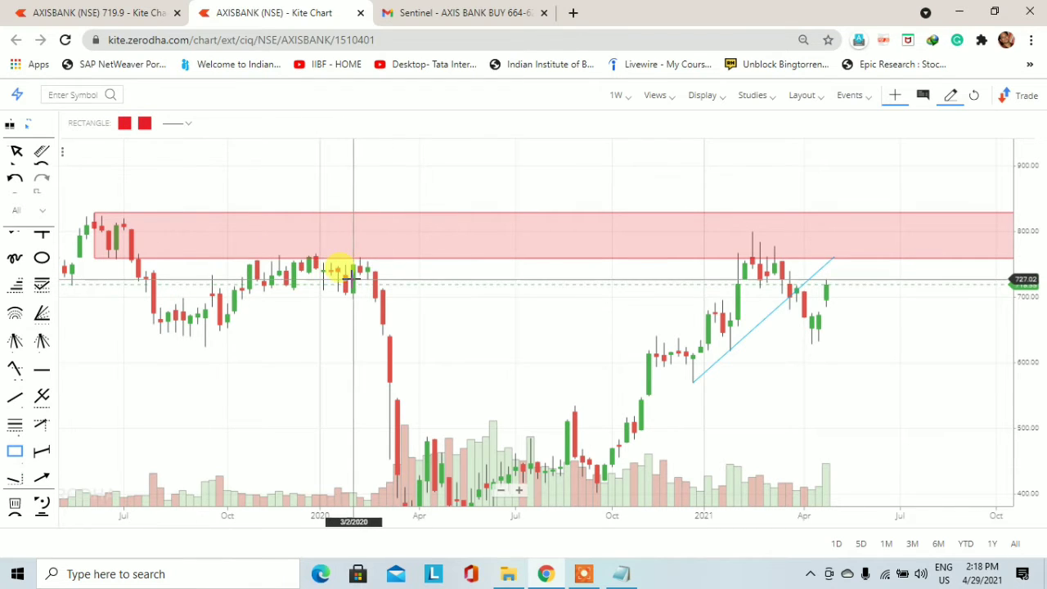
drag(367, 281, 947, 258)
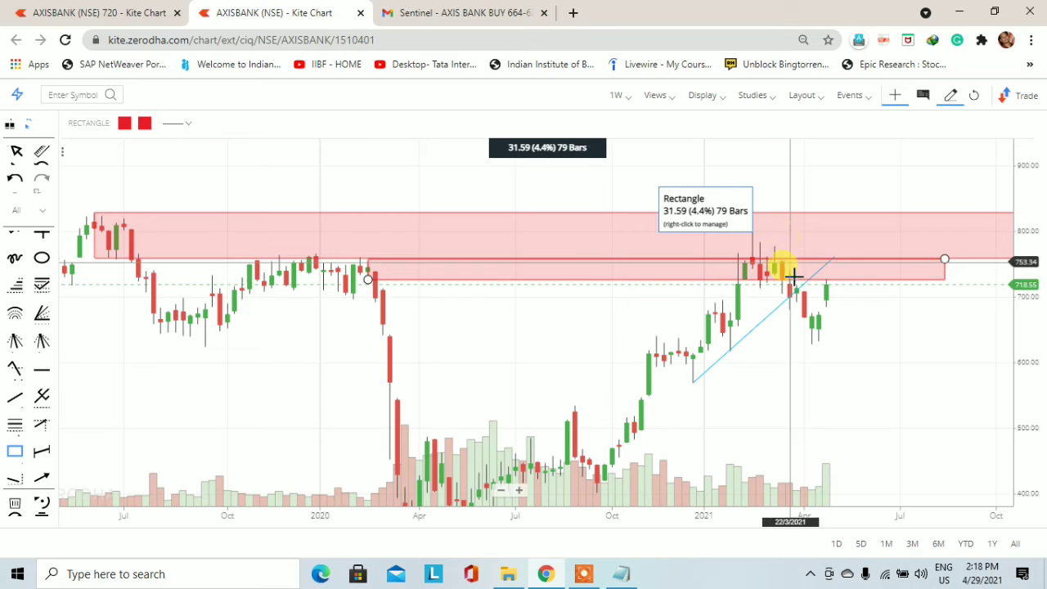
click(117, 229)
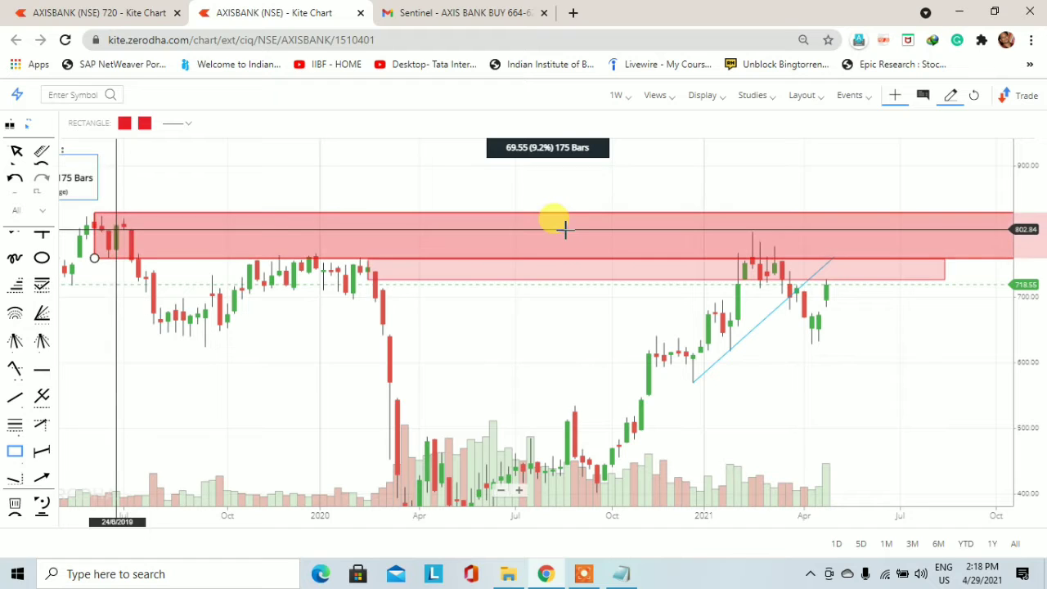
click(995, 219)
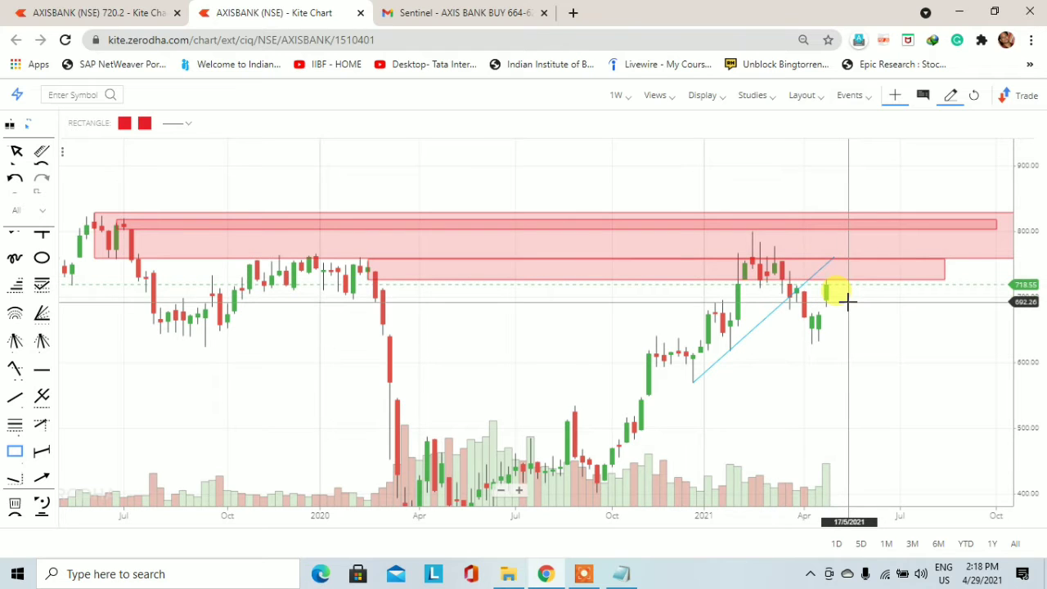
Draw a red falling trendline across the 2021 highs to July 2021, then switch to 1D candles.
click(15, 481)
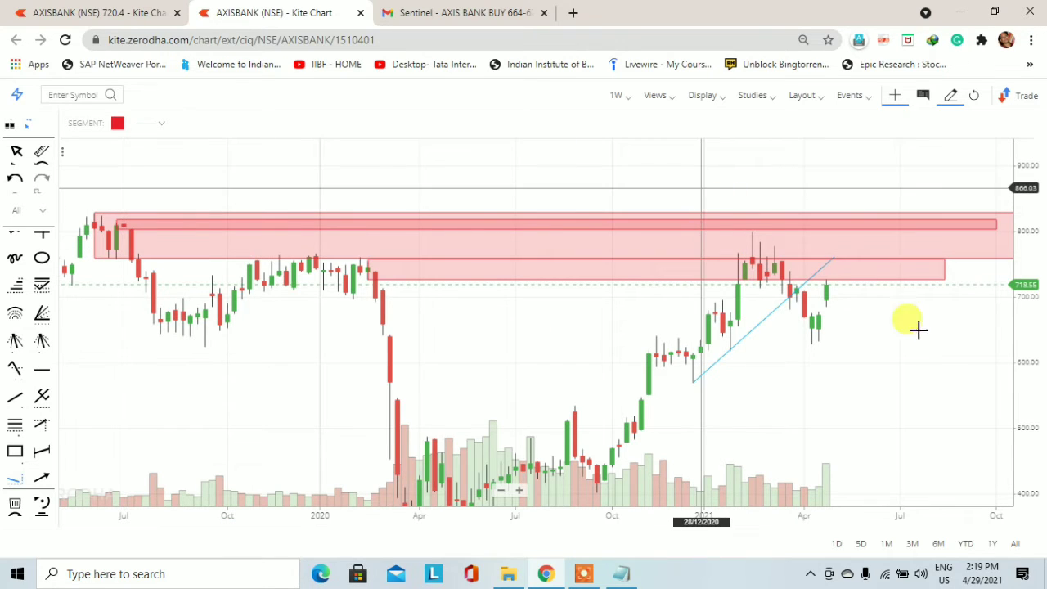
click(701, 189)
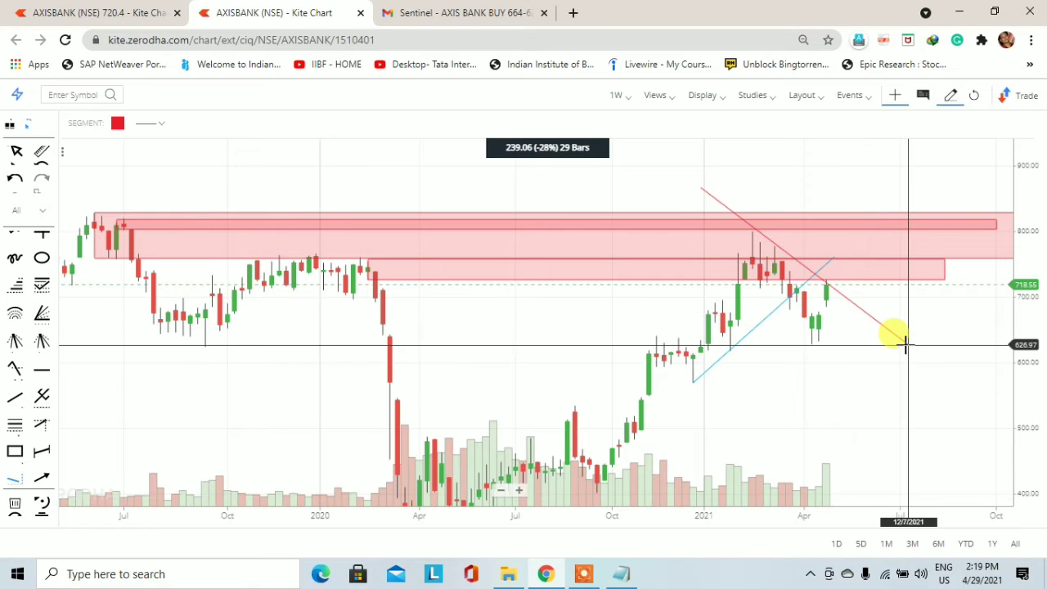
click(906, 350)
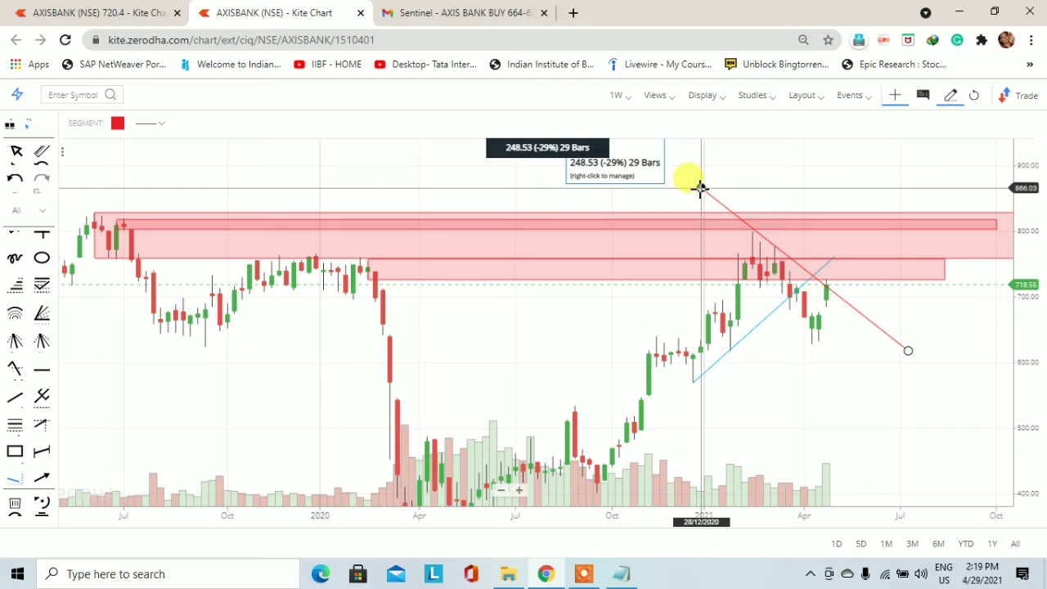
drag(700, 188, 700, 191)
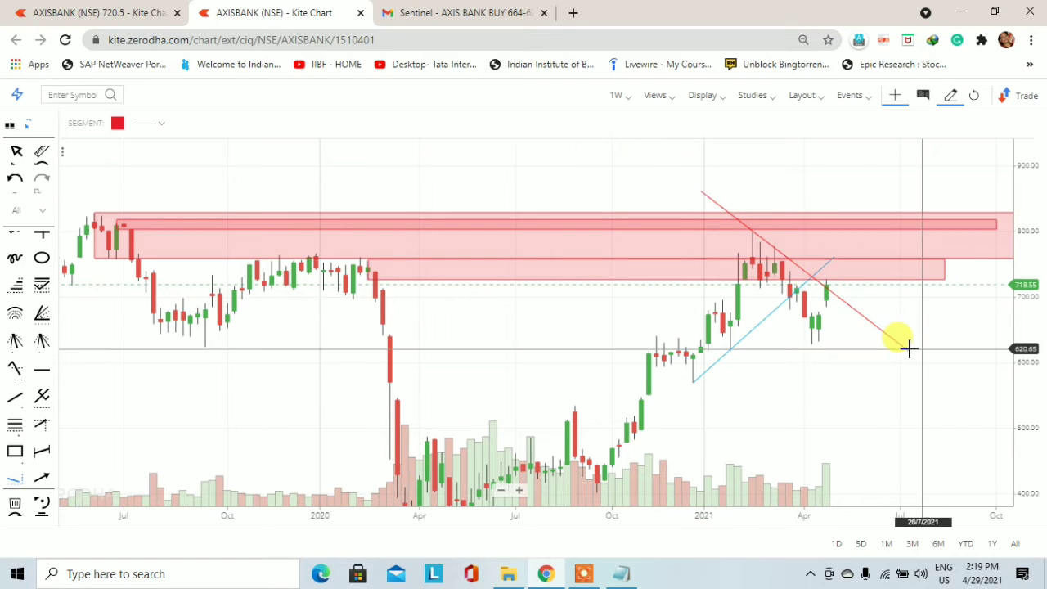
drag(908, 350, 908, 349)
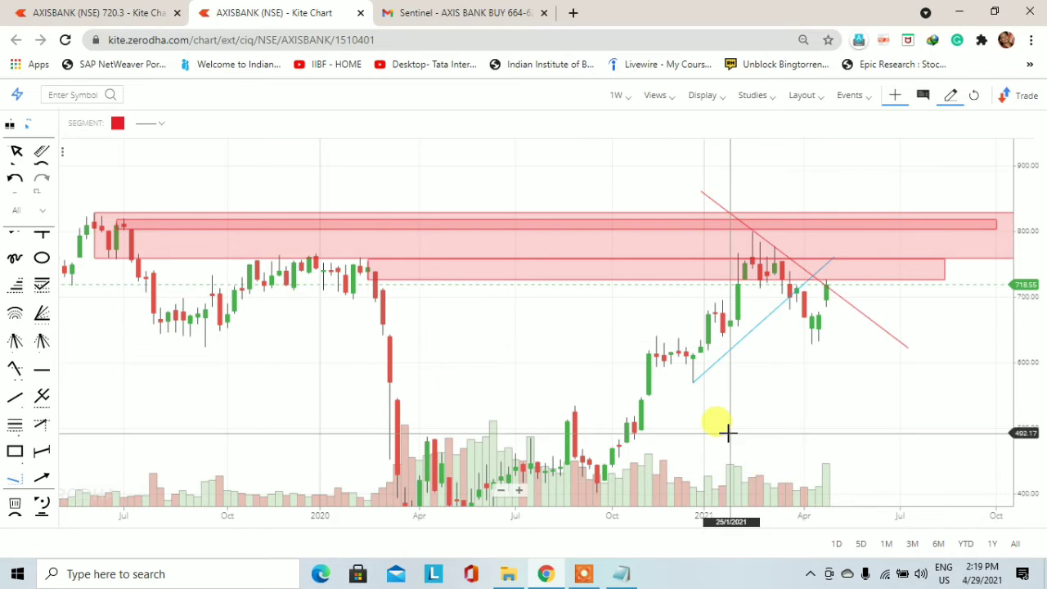
click(610, 95)
click(629, 361)
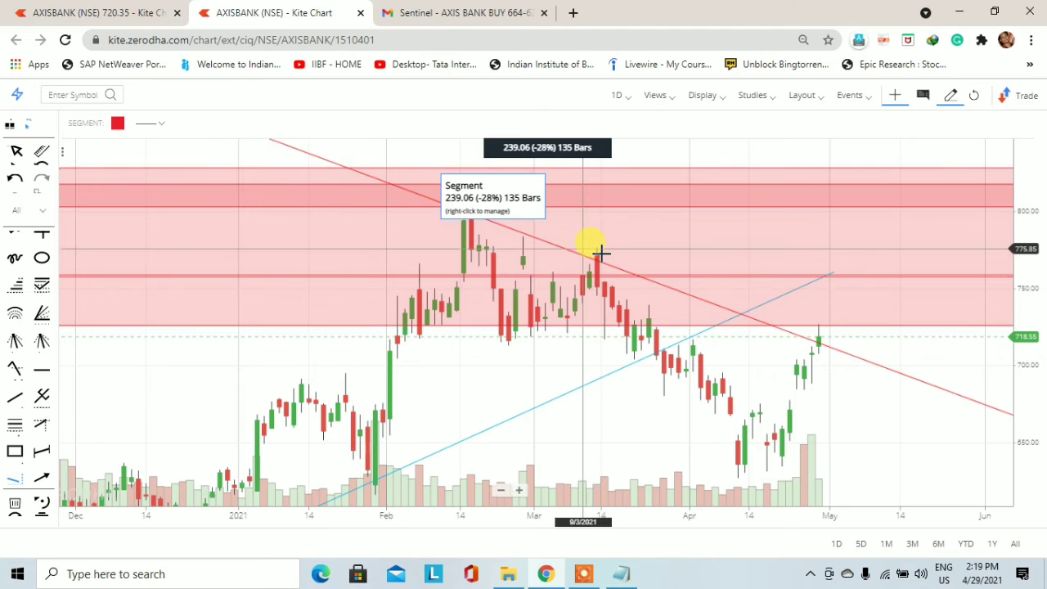
Draw a magenta trendline falling from the mid-March high down to the late-April candles.
click(117, 126)
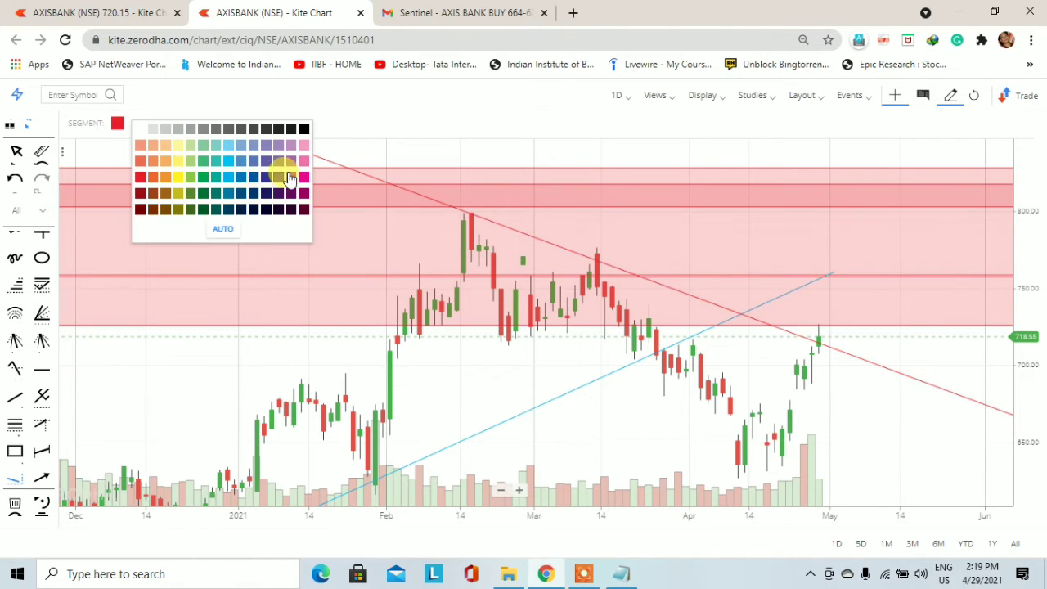
click(303, 177)
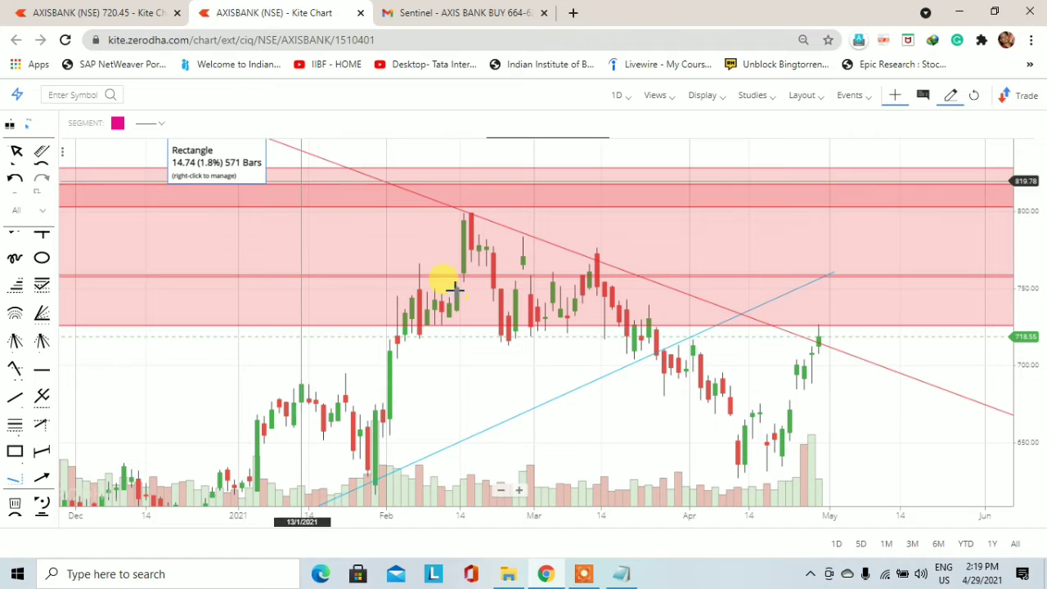
click(599, 252)
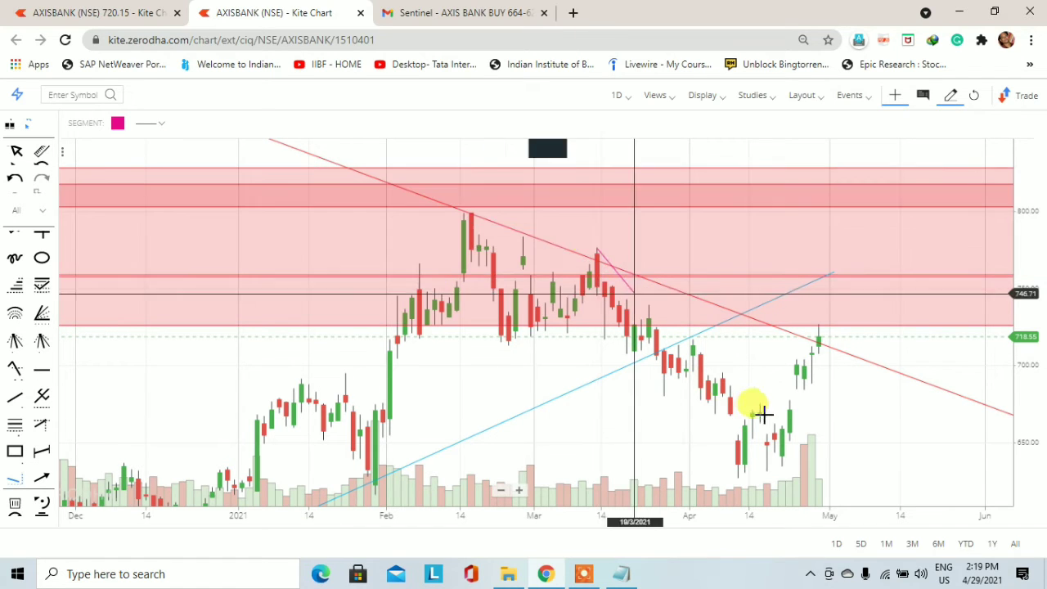
click(827, 466)
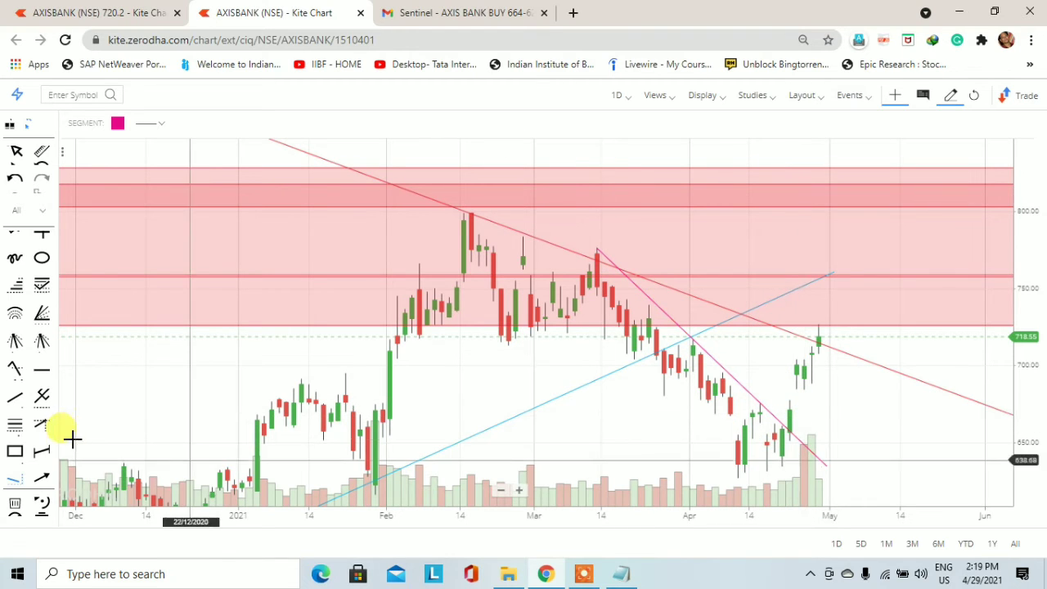
Draw a thin cyan-filled, cyan-outlined rectangle near 680 from late April into late May.
click(14, 454)
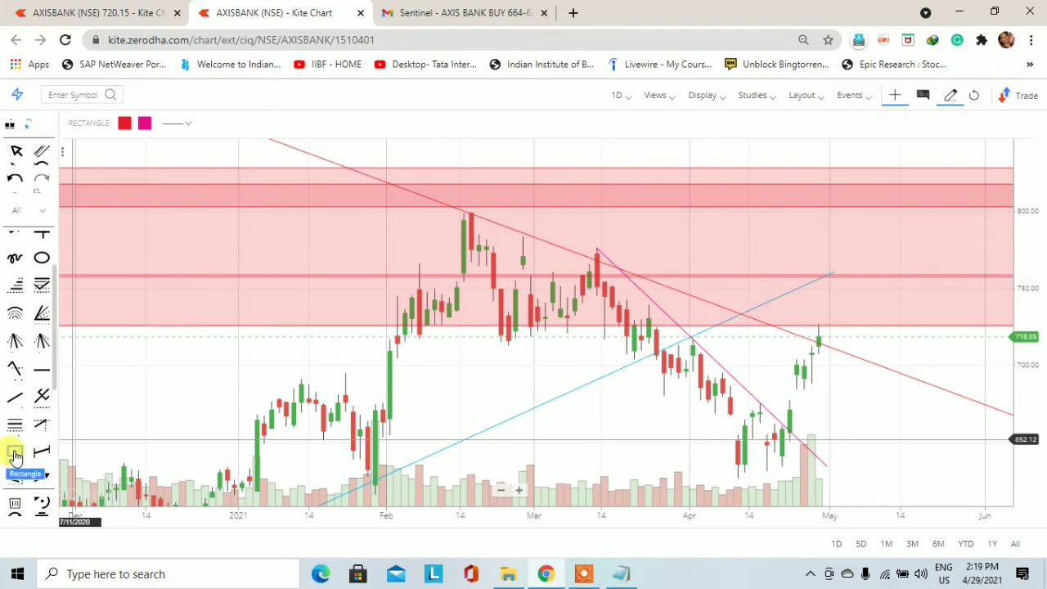
click(144, 124)
click(180, 160)
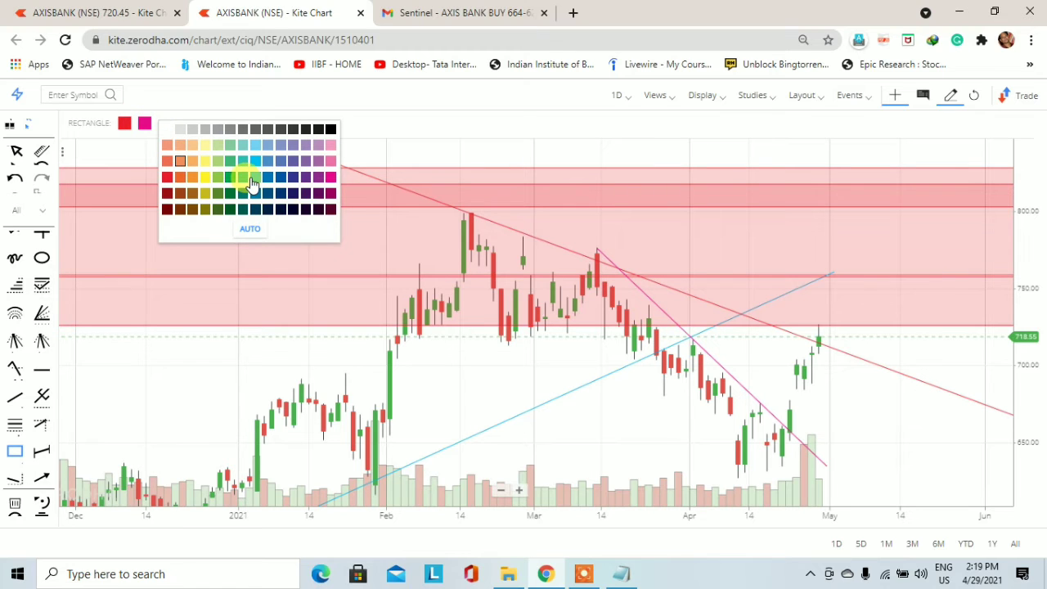
click(254, 182)
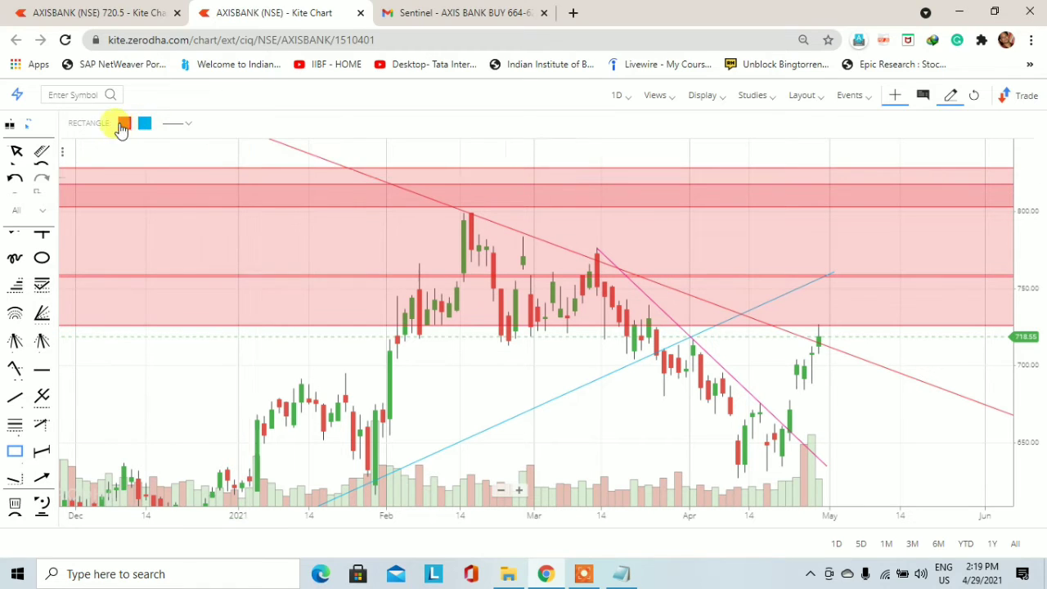
click(125, 124)
click(235, 177)
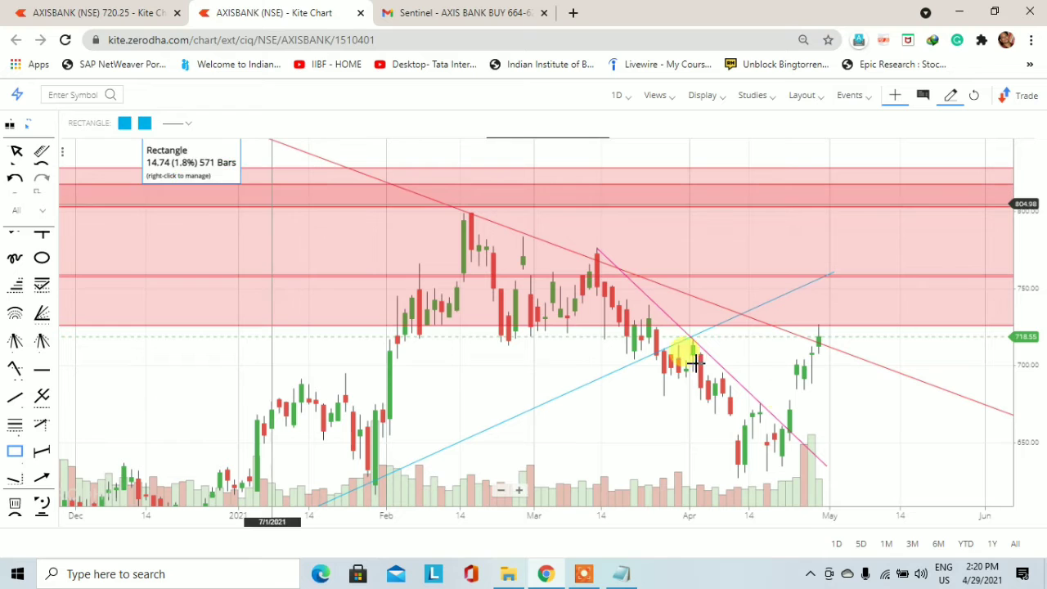
click(790, 398)
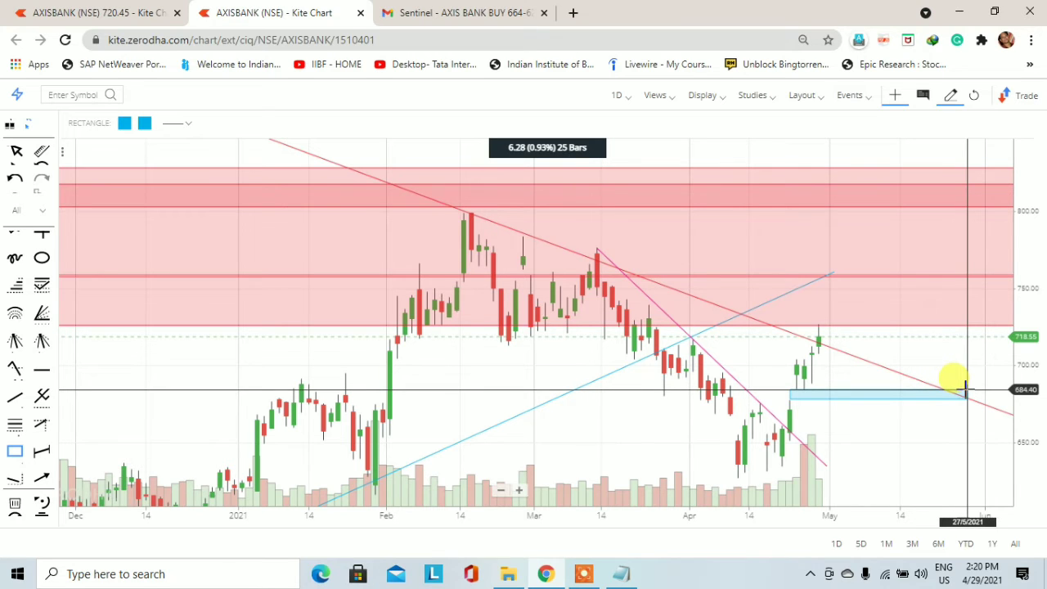
click(966, 393)
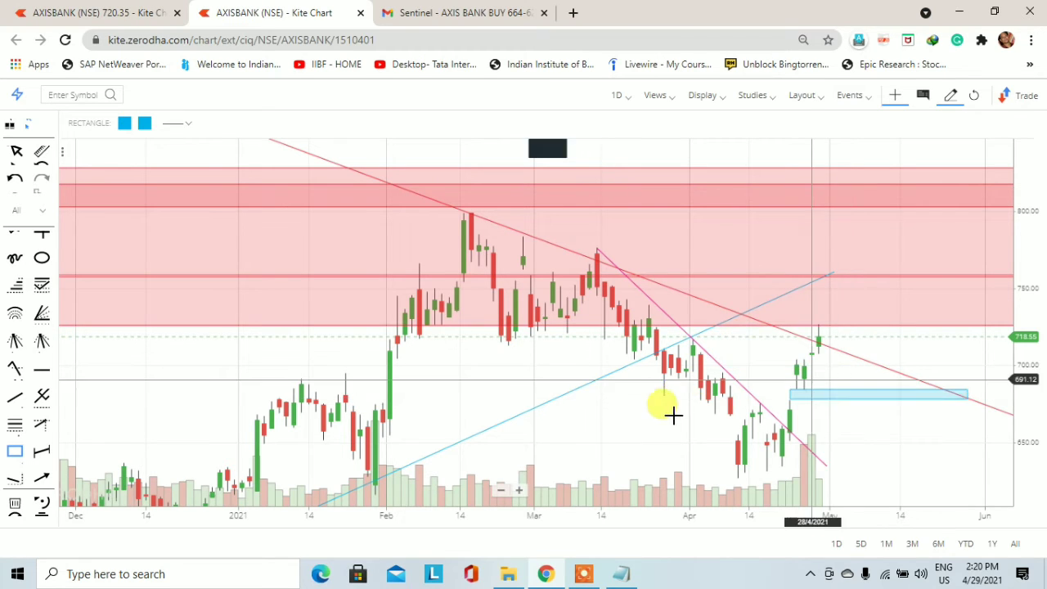
Open the Sentinel alert email and highlight its date 07 Apr 2021, stop-loss 652 and target 715.
click(473, 14)
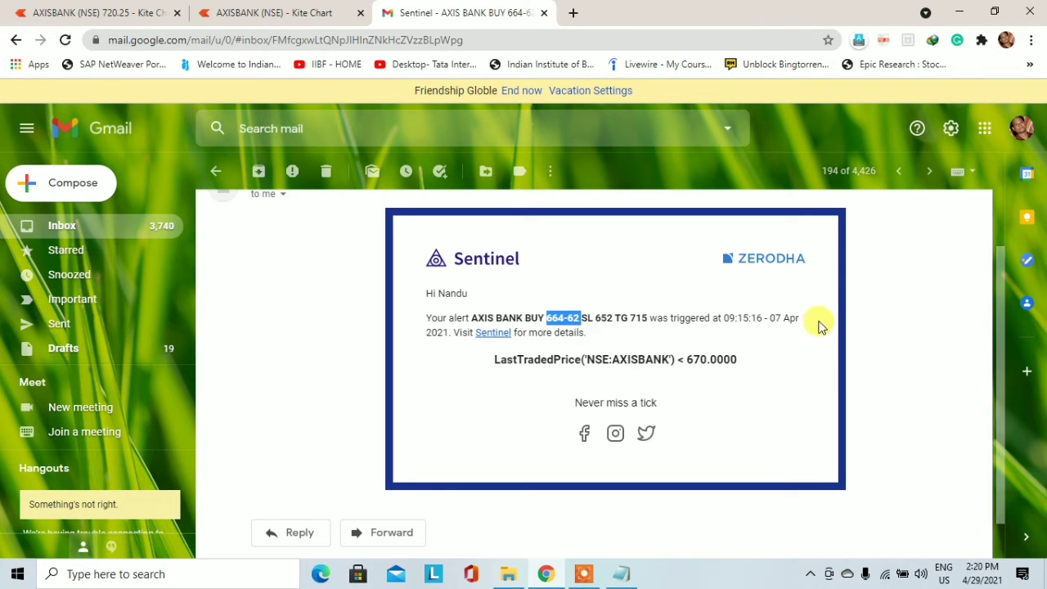
drag(770, 319, 799, 319)
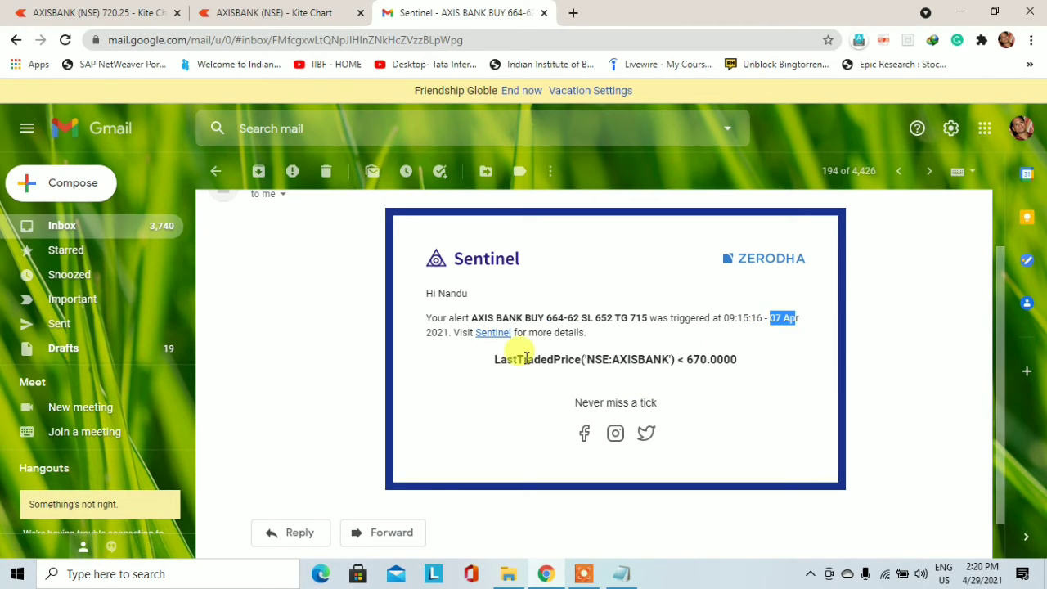
drag(427, 333, 582, 319)
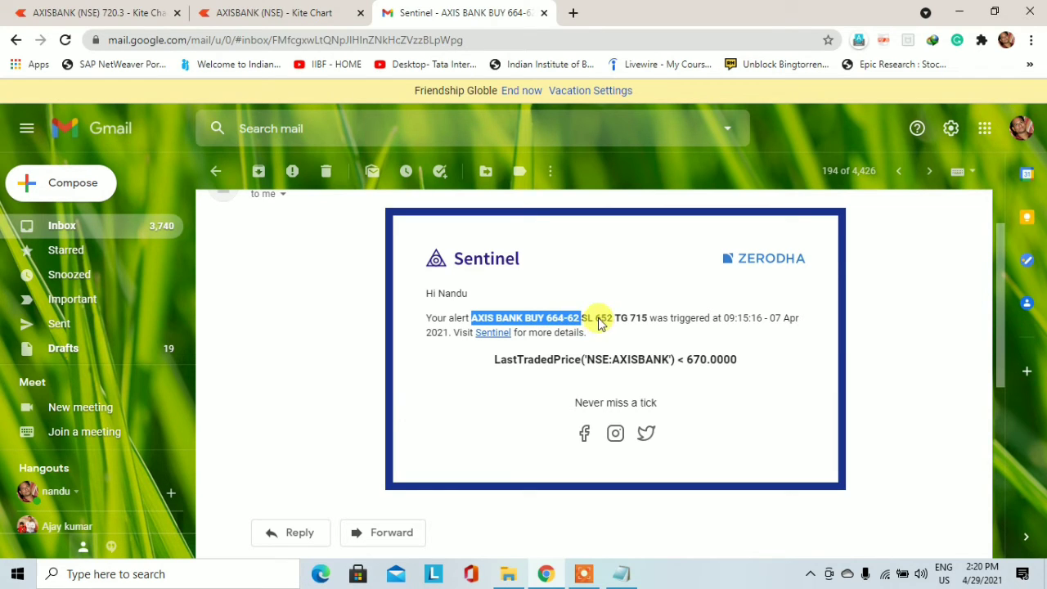
drag(596, 319, 612, 318)
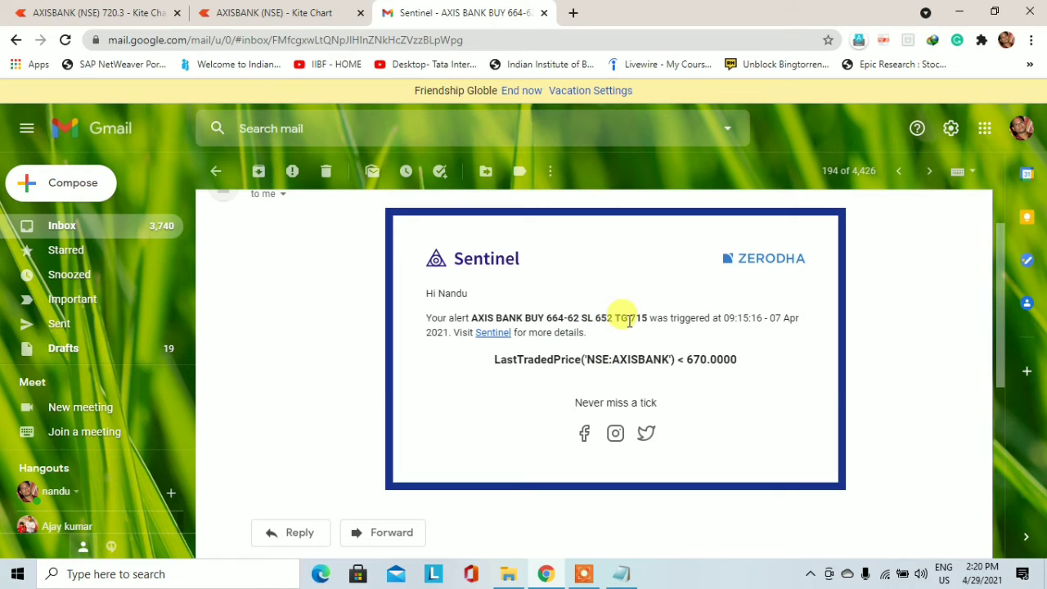
drag(629, 319, 648, 320)
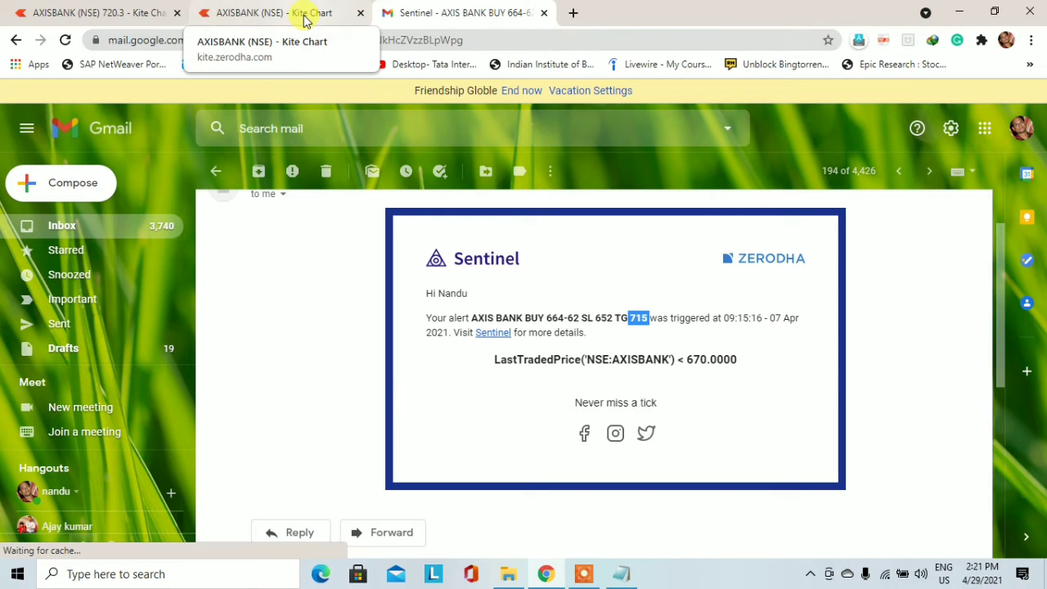
Back on the Kite chart, draw a wide blue rectangle from early February at 670 to mid-May near 655.
click(304, 19)
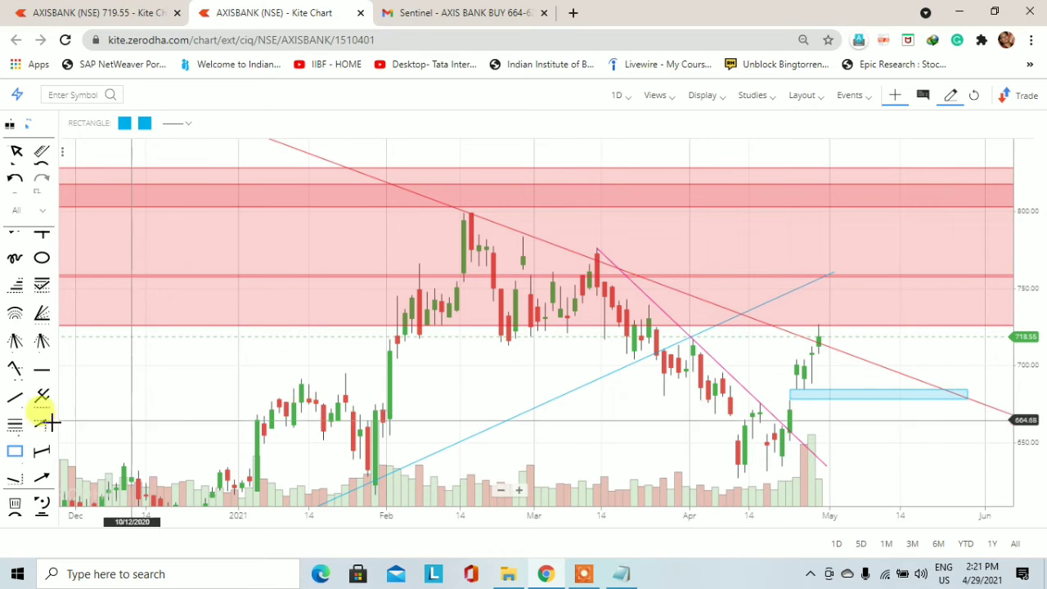
click(14, 451)
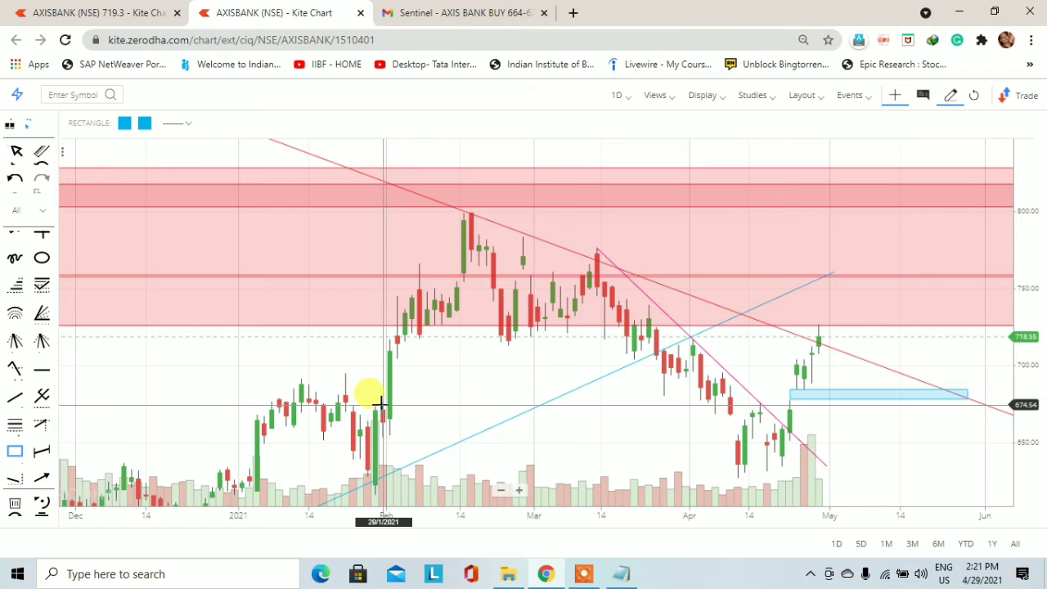
drag(381, 404, 560, 413)
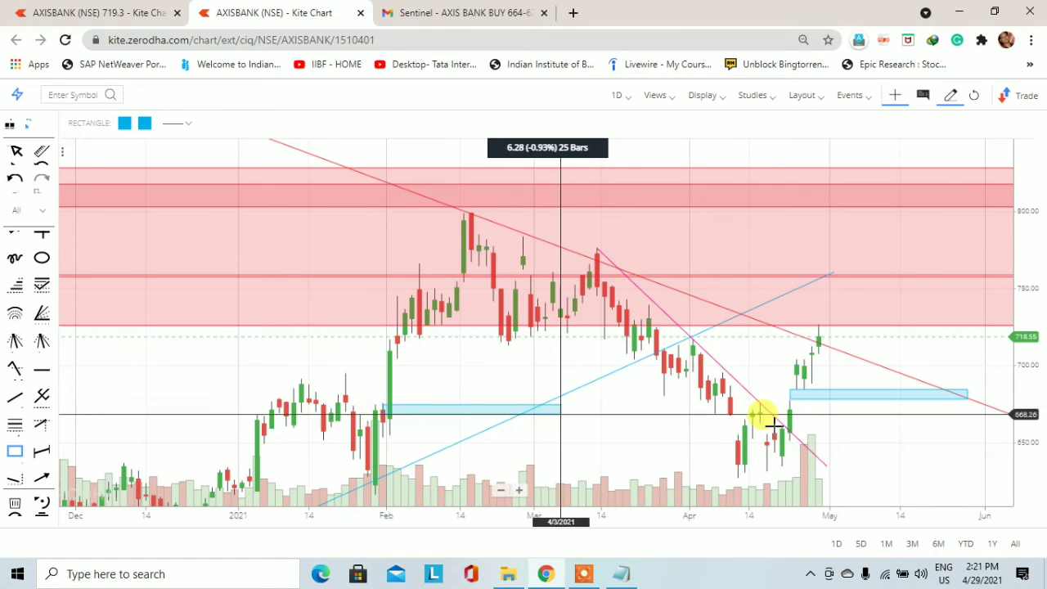
mouse_move(773, 425)
mouse_down()
mouse_move(807, 416)
mouse_move(900, 434)
mouse_up()
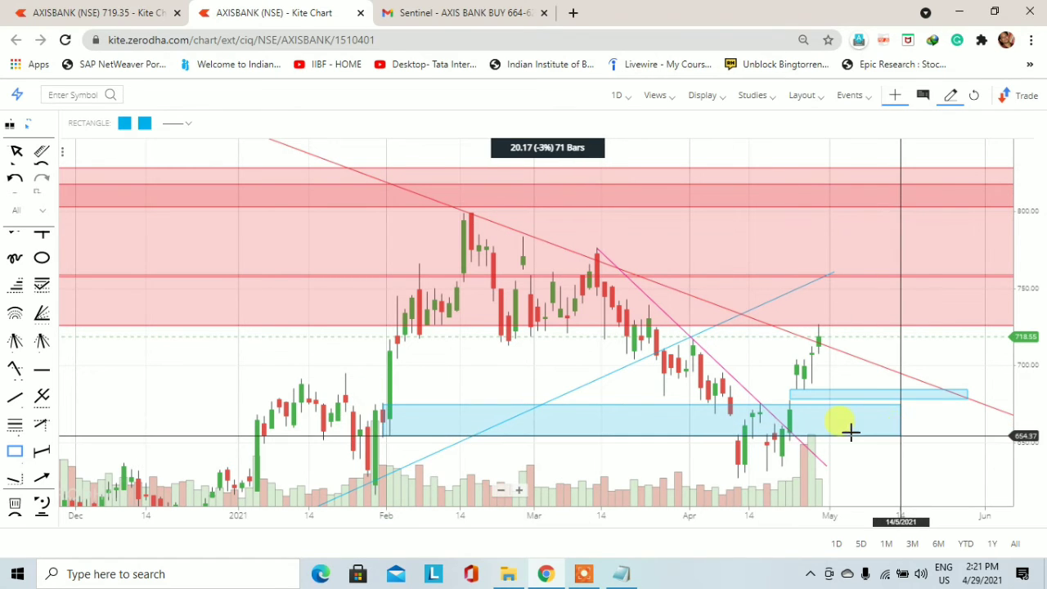
click(619, 95)
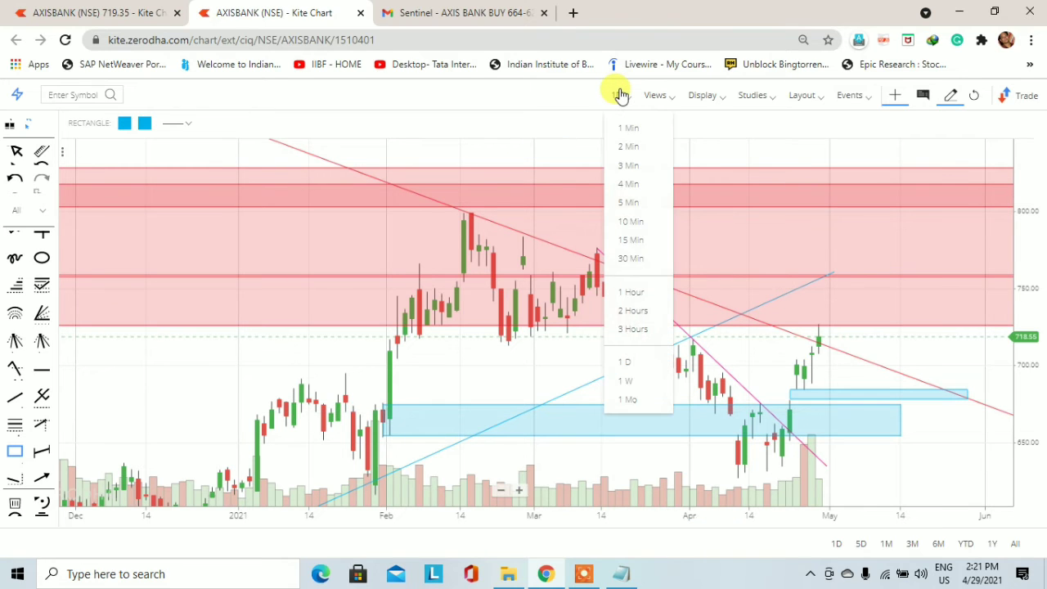
Change the chart interval to 5-minute candles, then reopen the timeframe list.
click(631, 204)
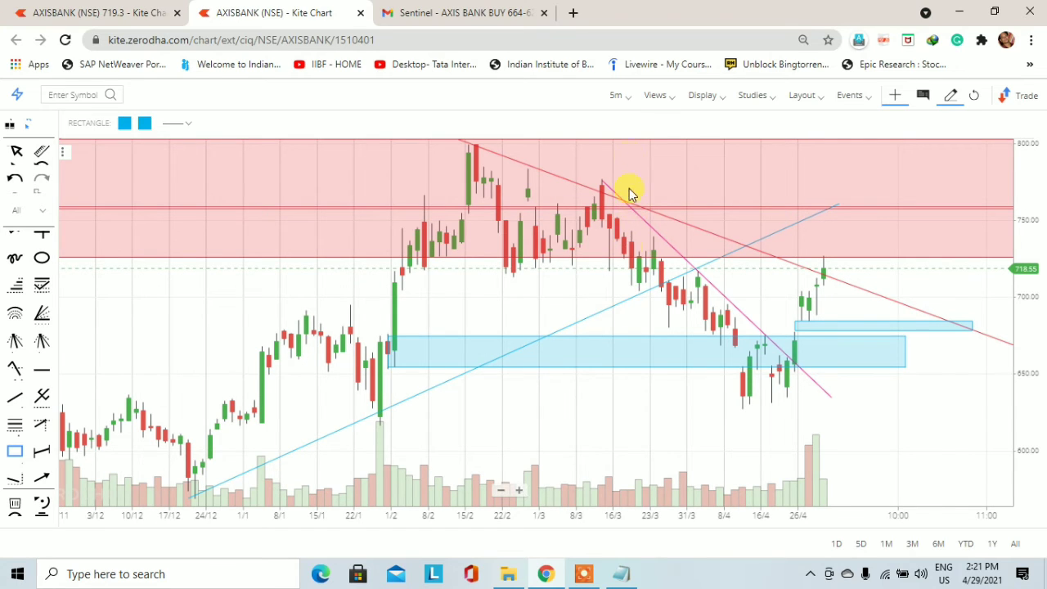
click(615, 98)
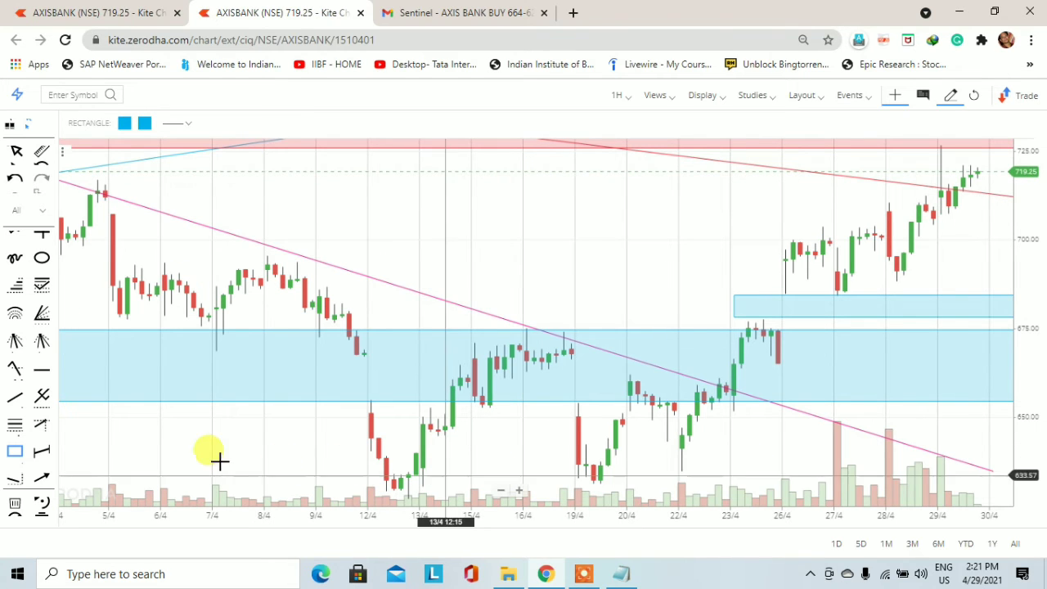
Pan the hourly chart back to show candles from around 26/3 through late April.
drag(276, 460, 388, 477)
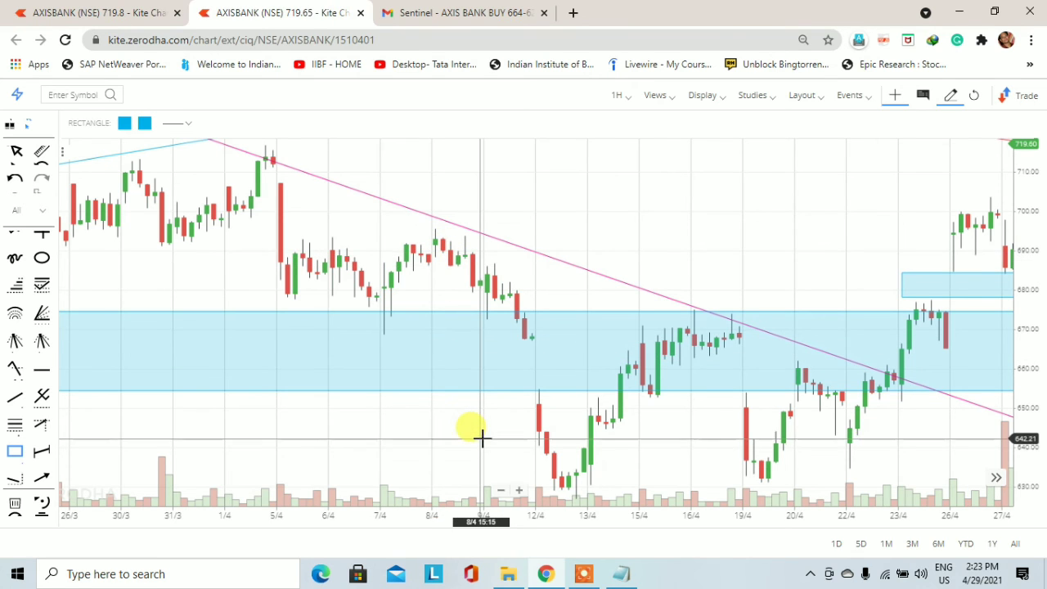
drag(477, 432, 467, 437)
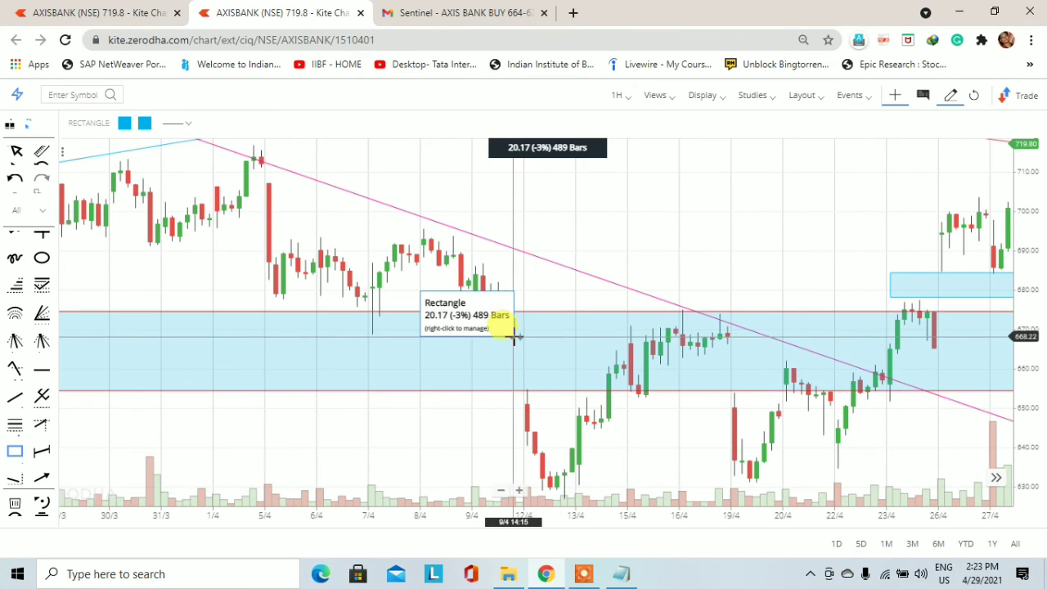